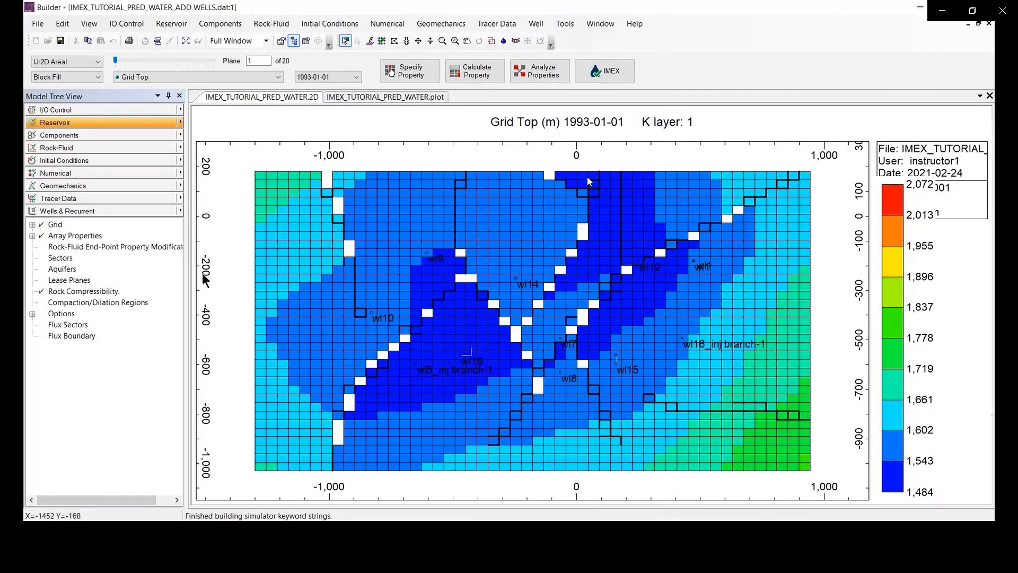
Step: Bring up the Wells (13) options under Wells & Recurrent to begin a new well
left_click(77, 212)
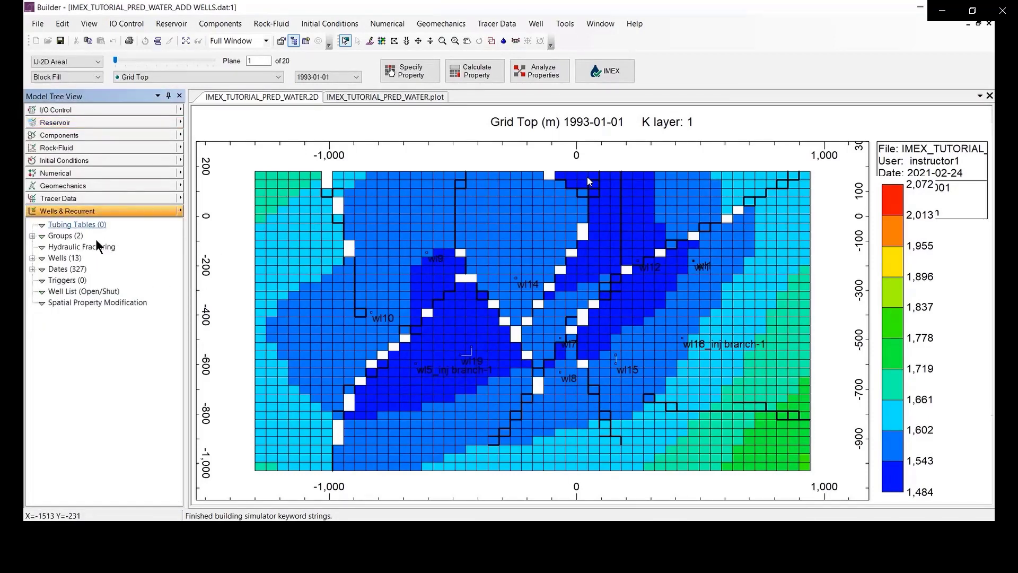
right_click(72, 259)
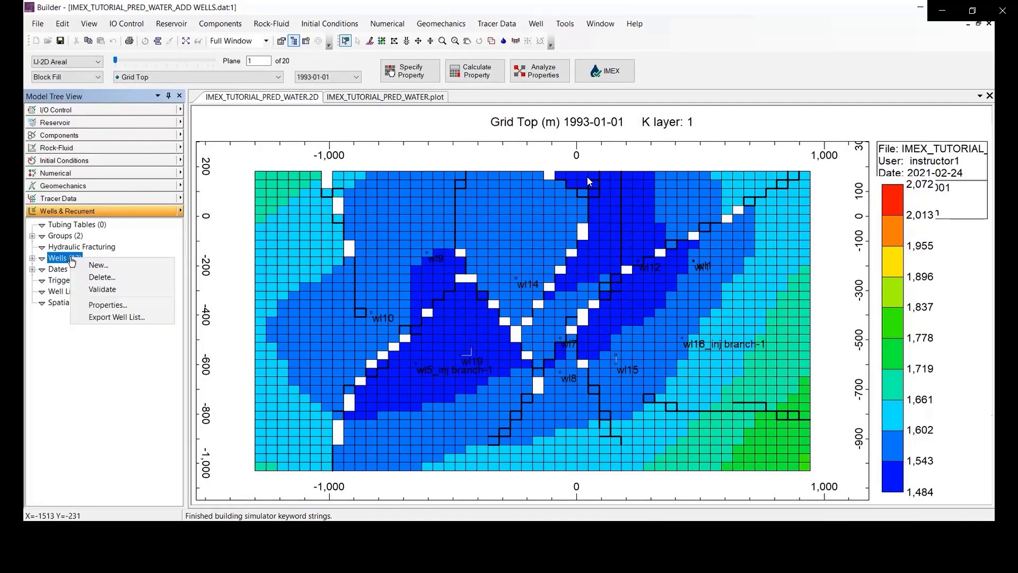
Step: Create a new well named wl20 in place of Well-14, with type PRODUCER
left_click(125, 271)
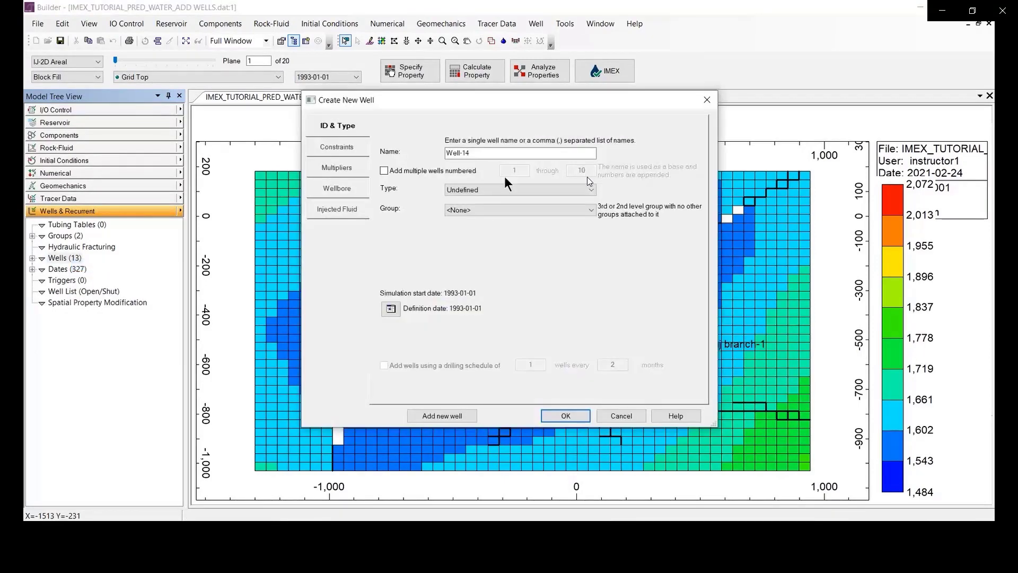
left_click_drag(512, 100, 481, 130)
left_click(440, 183)
left_click_drag(440, 183, 412, 183)
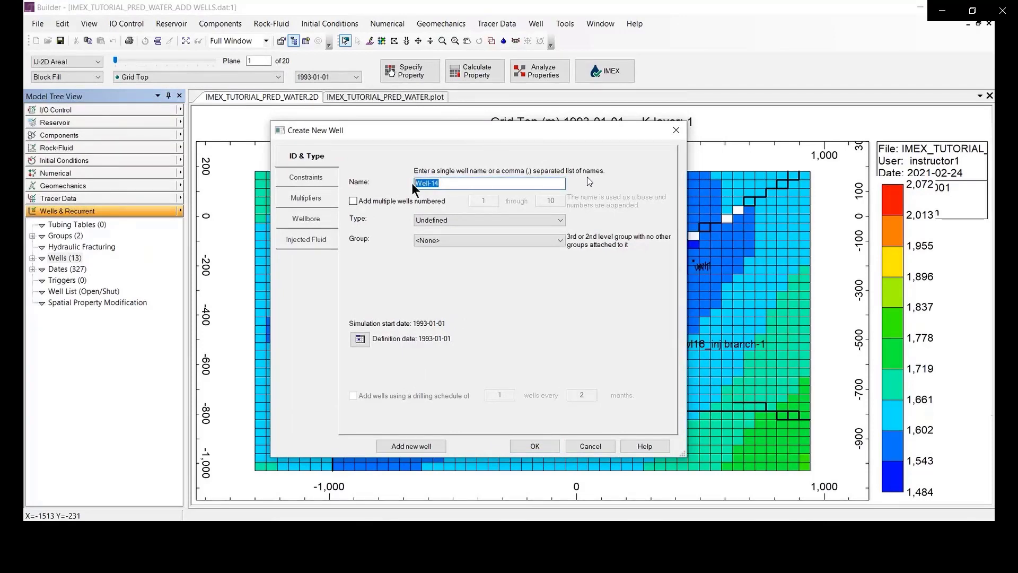
type("wl20")
left_click(447, 216)
left_click(446, 238)
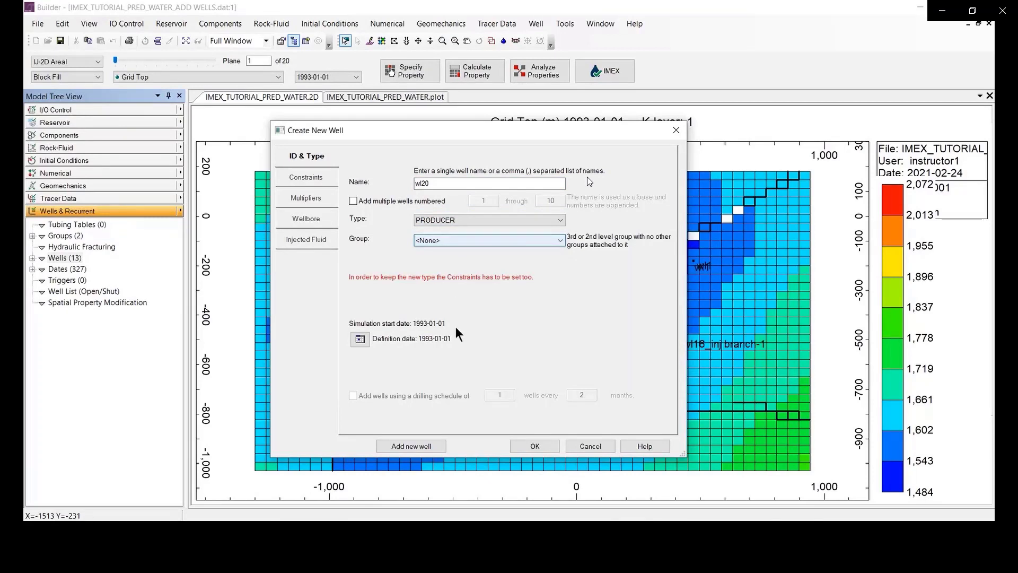
Step: Set the well definition date to 2010-03-01 in the calendar
left_click(364, 340)
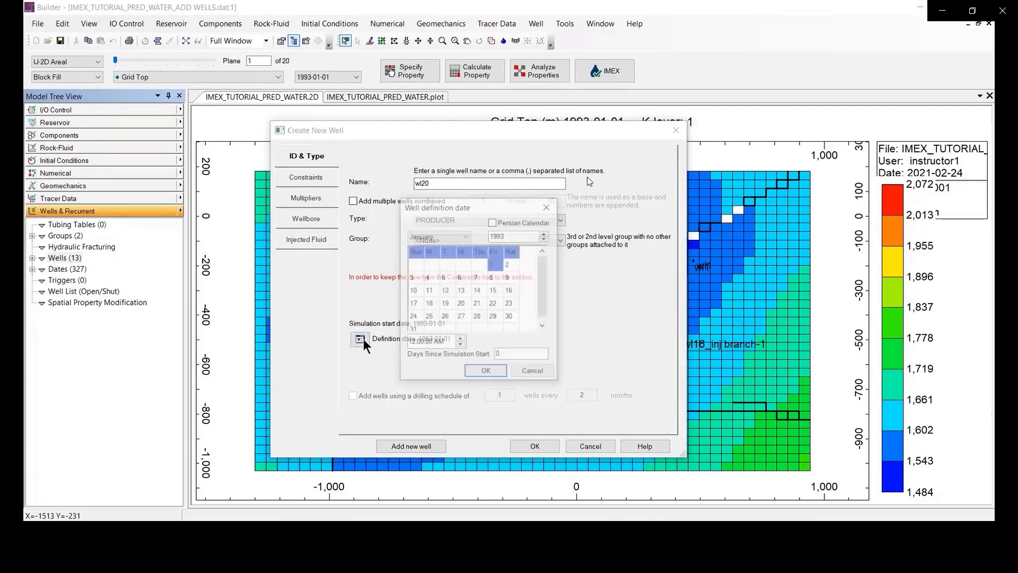
double_click(500, 234)
type("2010")
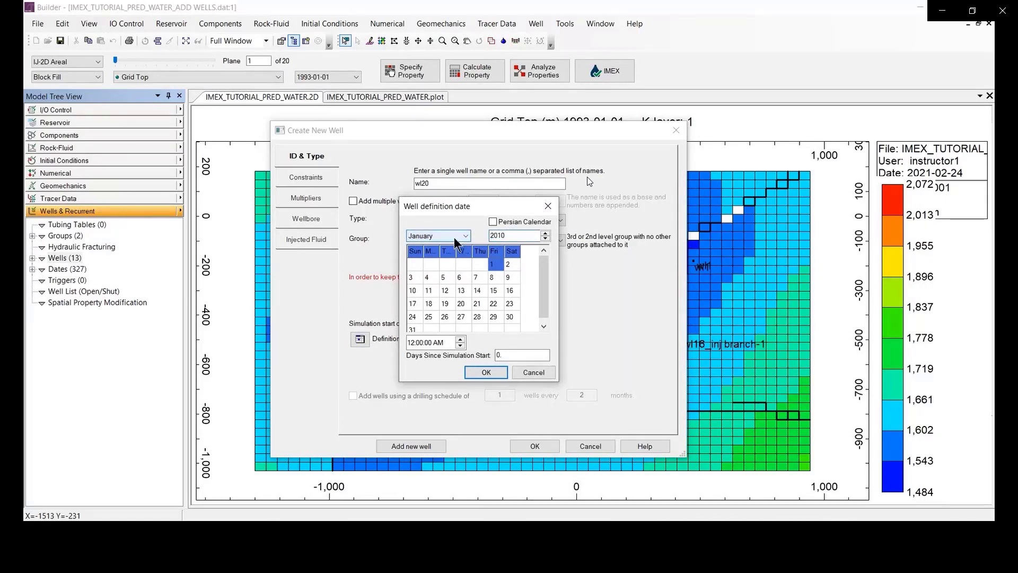
left_click(449, 237)
left_click(432, 262)
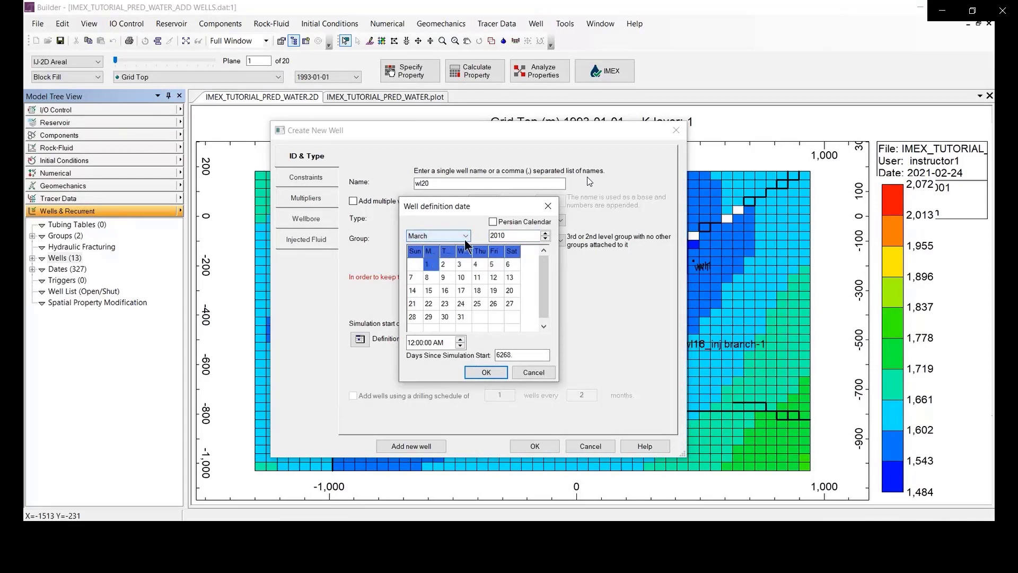
left_click(478, 370)
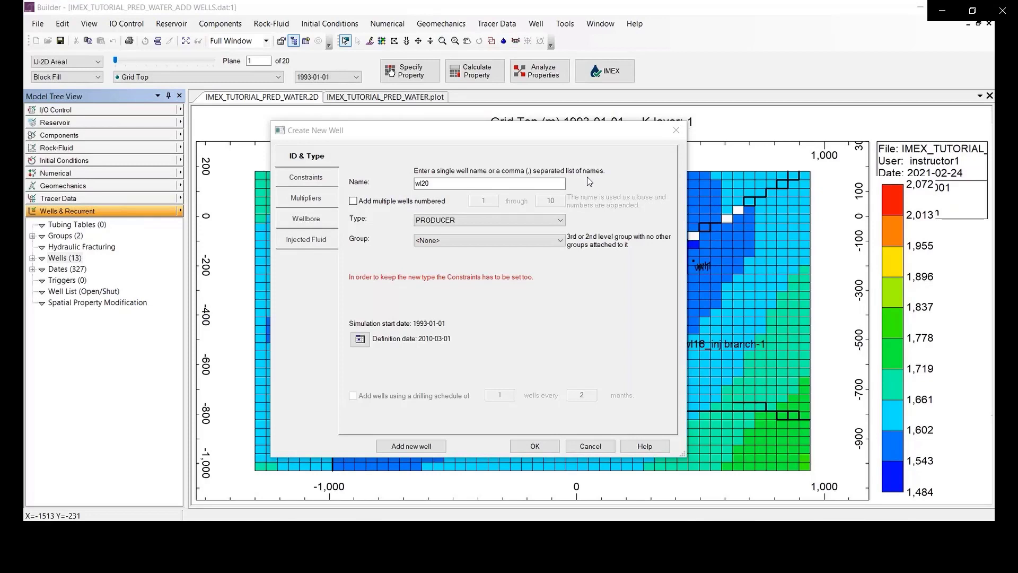
Step: Finish creating wl20 and expand the Wells (14) list in the model tree
left_click(546, 443)
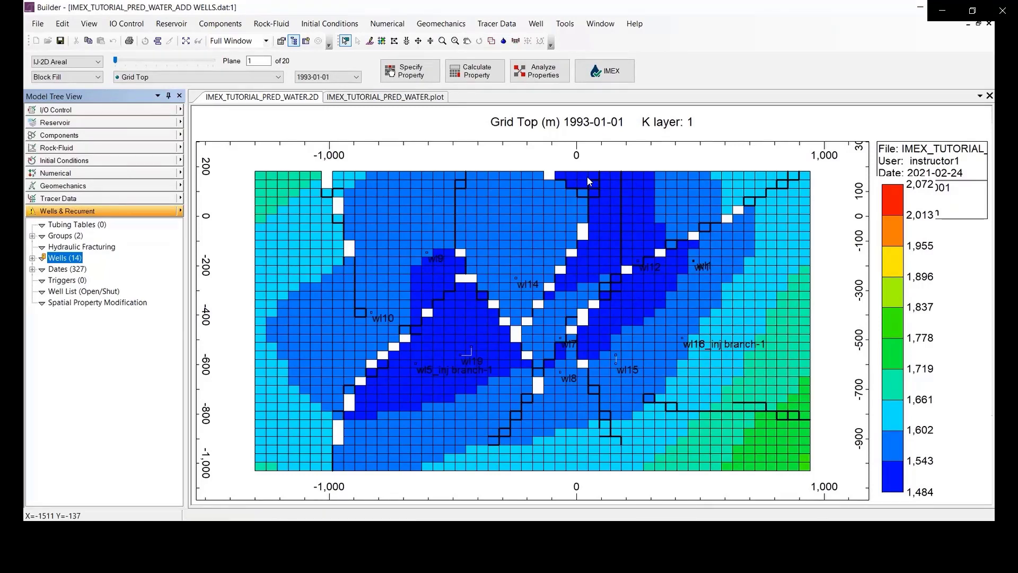
left_click(44, 259)
left_click(33, 258)
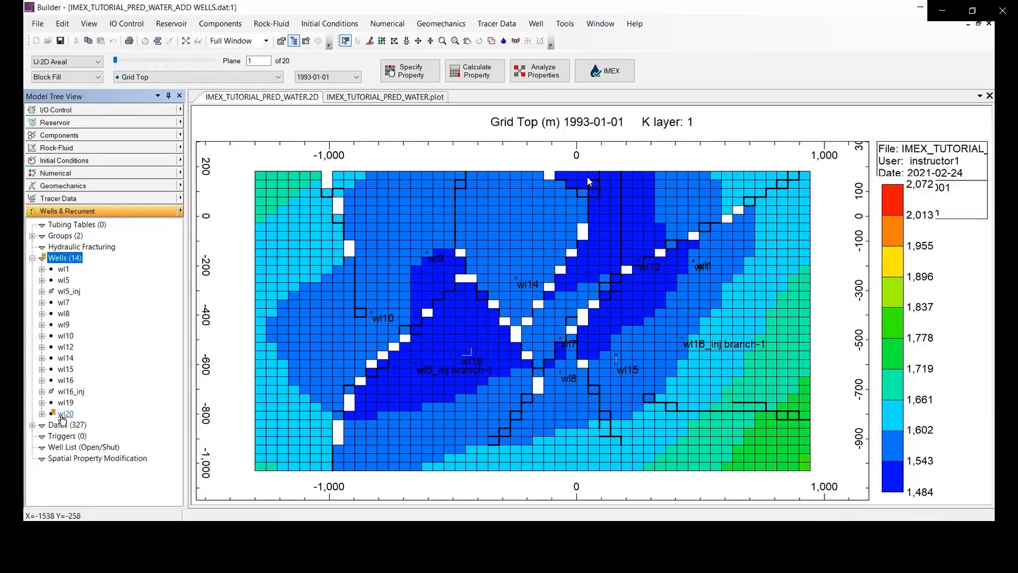
Step: Give wl20 an OPERATE minimum bottom hole pressure constraint of 5794 kPa with CONT REPEAT action
double_click(62, 414)
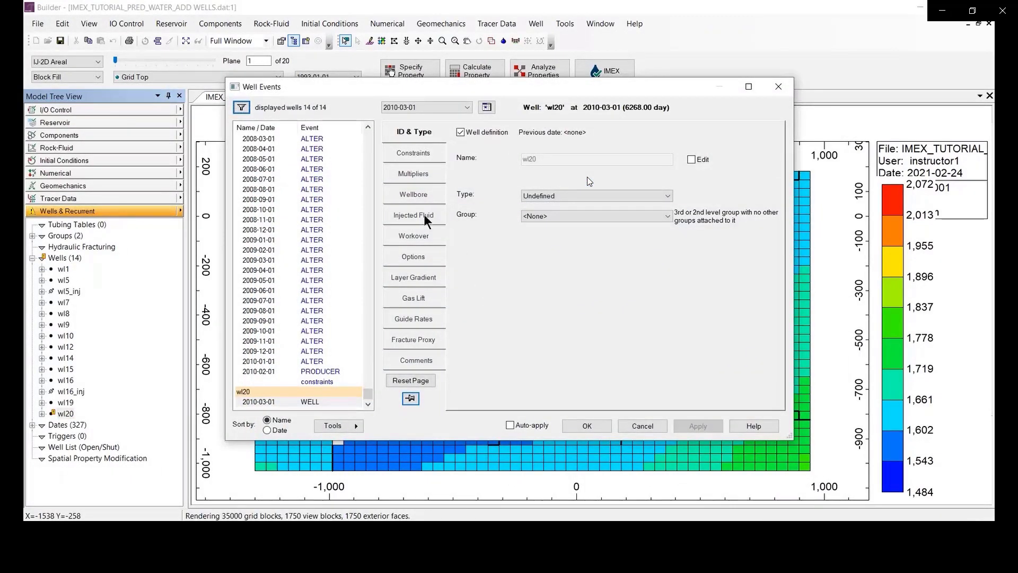
left_click(412, 152)
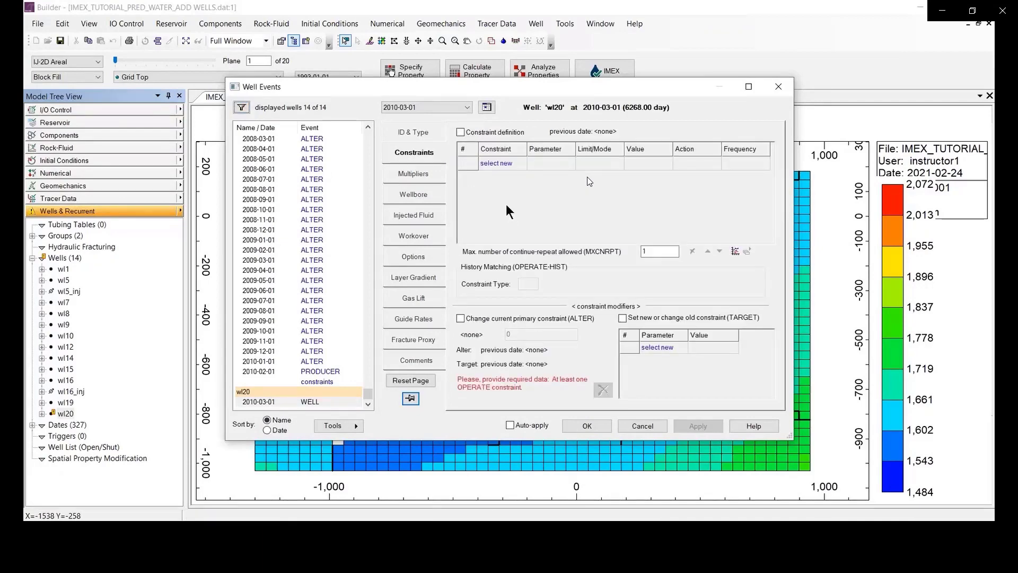
left_click(461, 133)
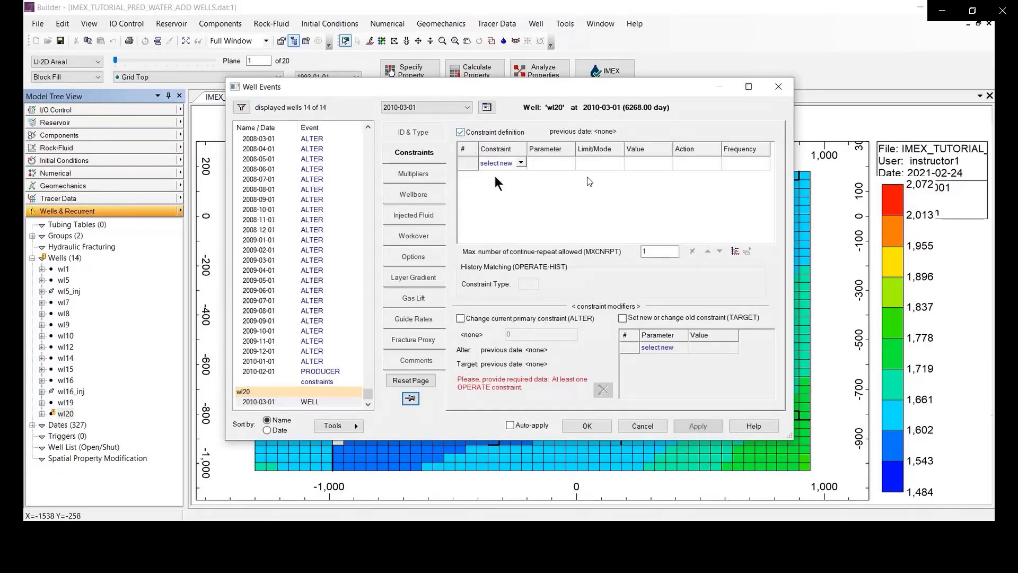
left_click_drag(534, 91, 398, 84)
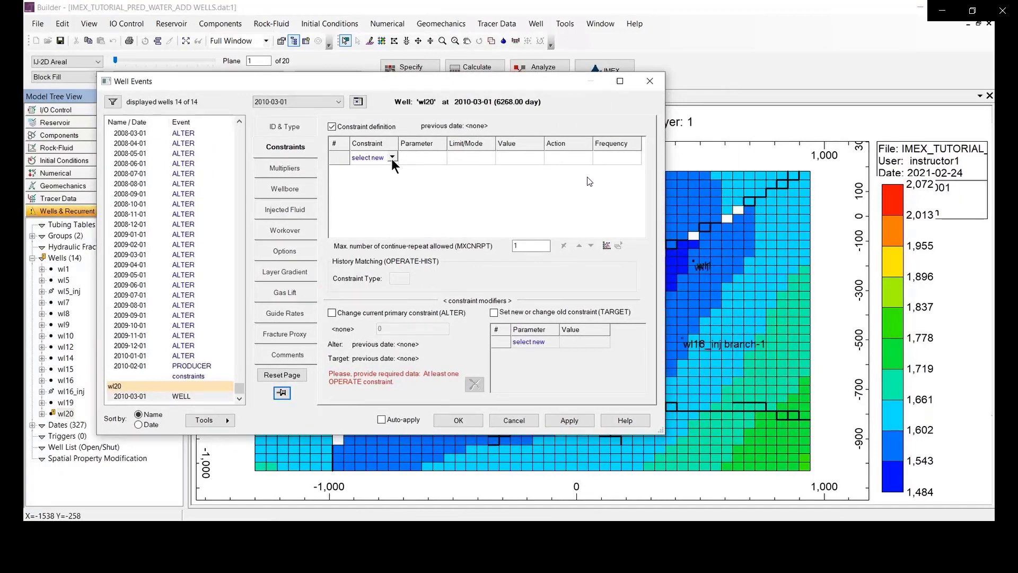
left_click(391, 158)
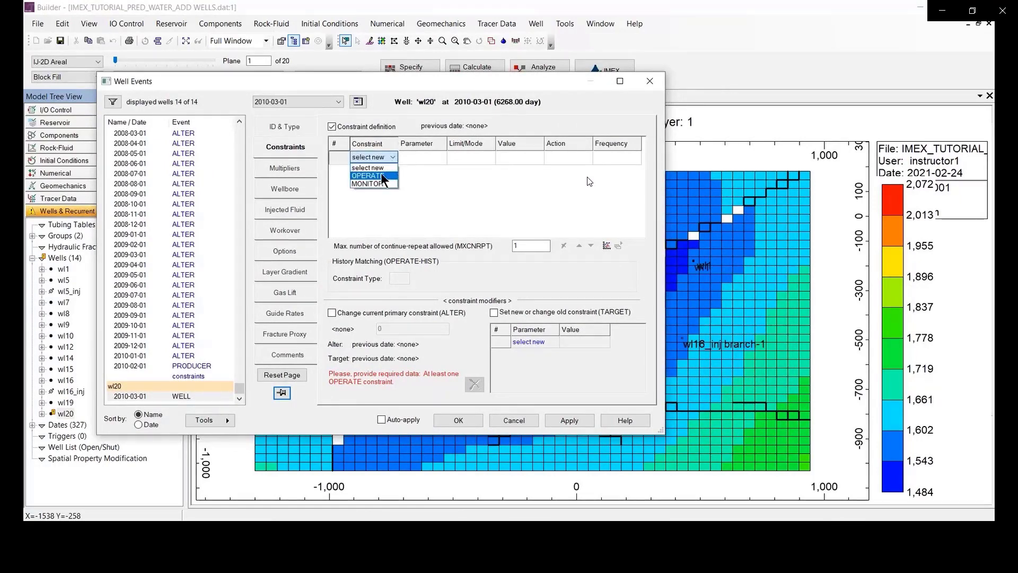
left_click(371, 165)
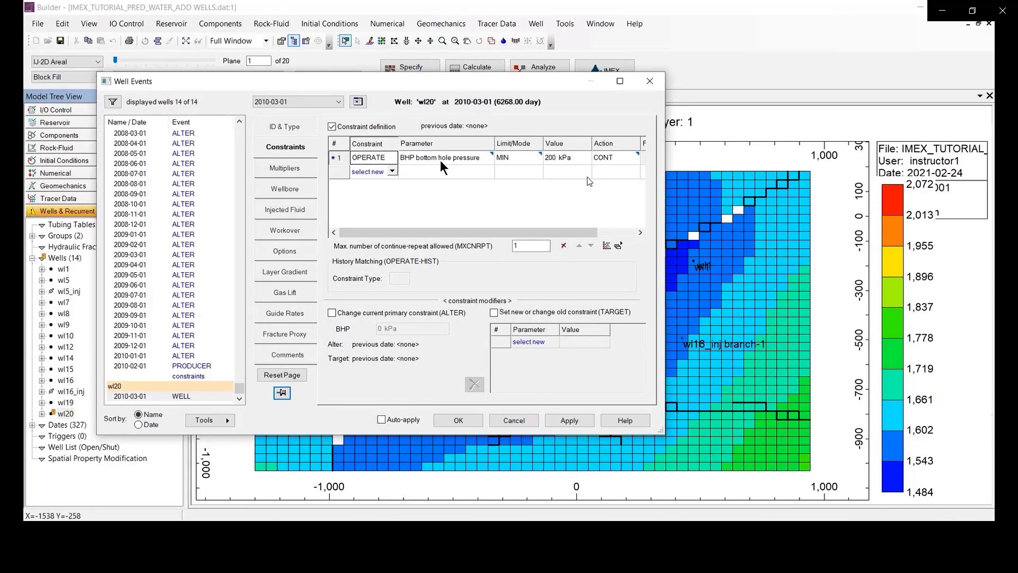
left_click(559, 158)
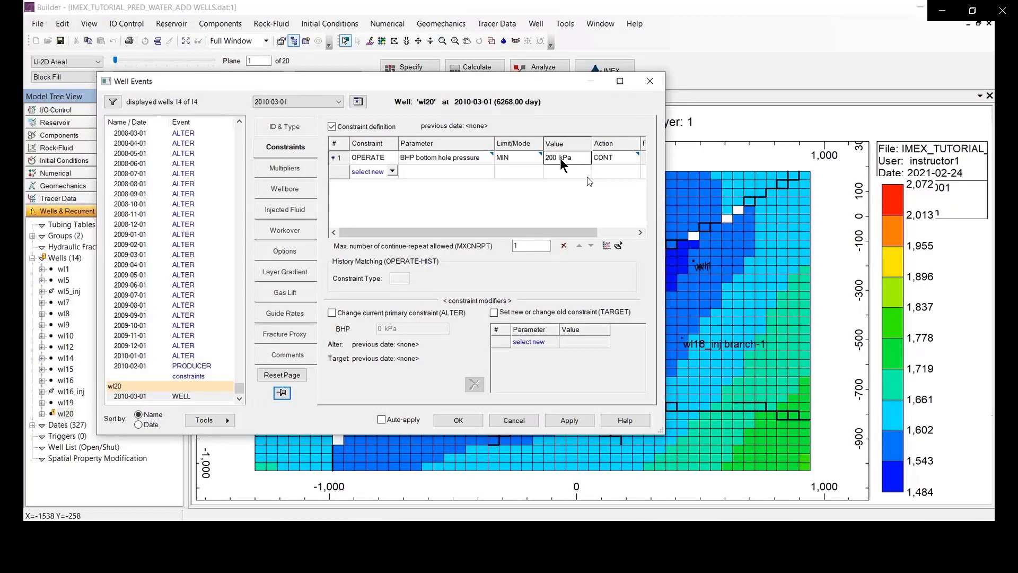
type("5794")
left_click(614, 158)
left_click(622, 155)
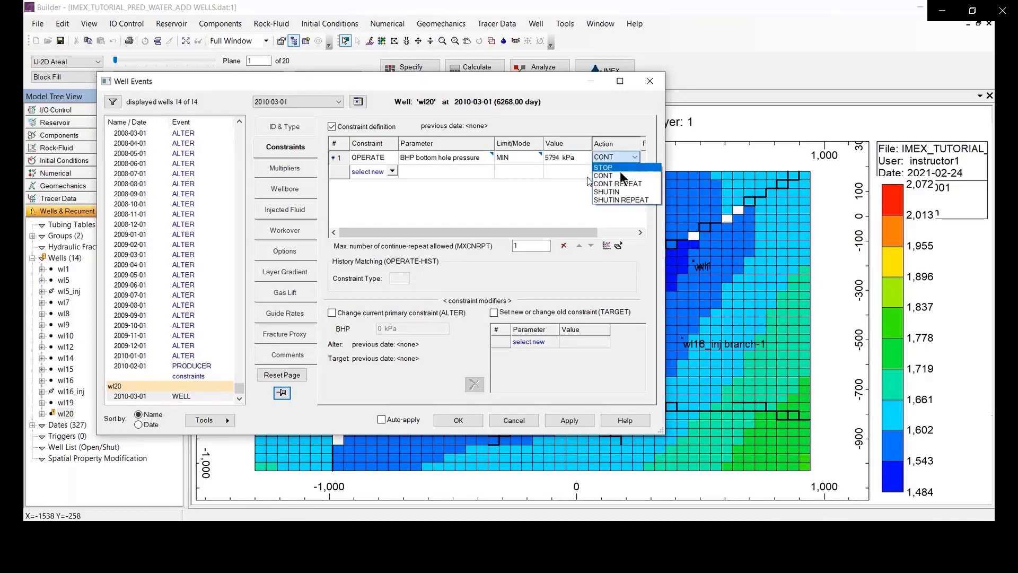
left_click(619, 184)
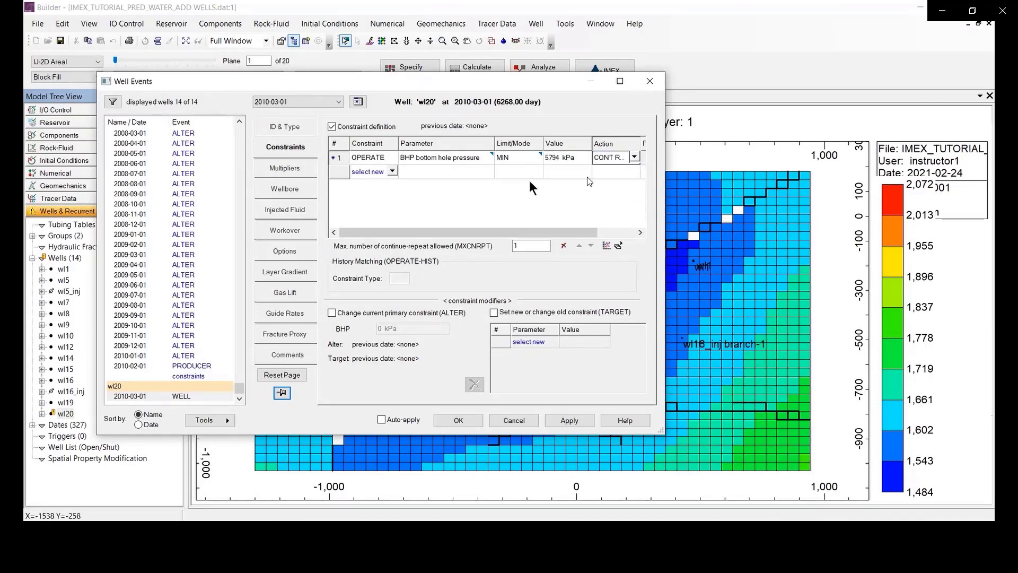
Step: Add a MONITOR constraint on STO surface oil rate at 3 m3/day, then apply and close Well Events
left_click(392, 171)
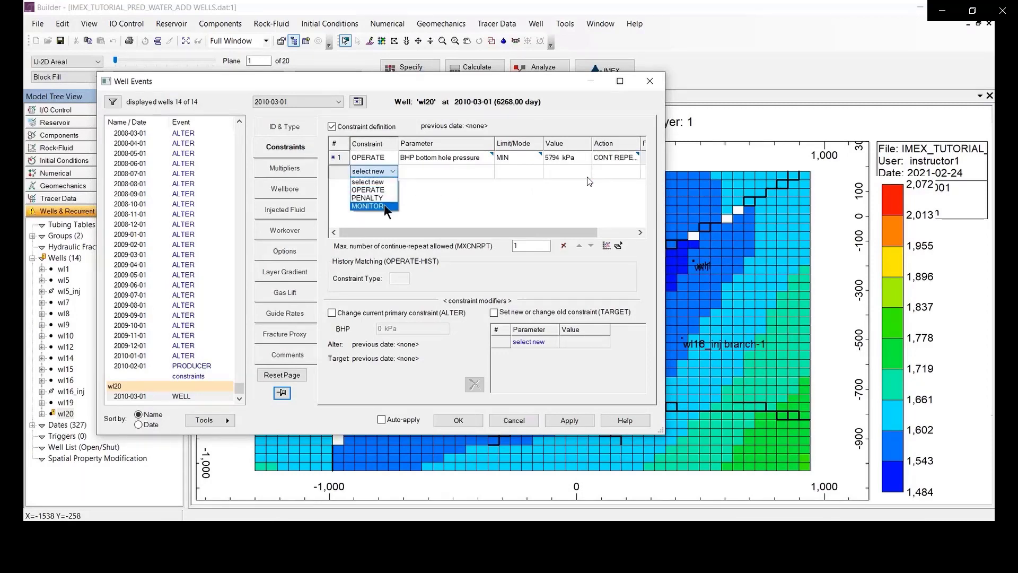
left_click(384, 205)
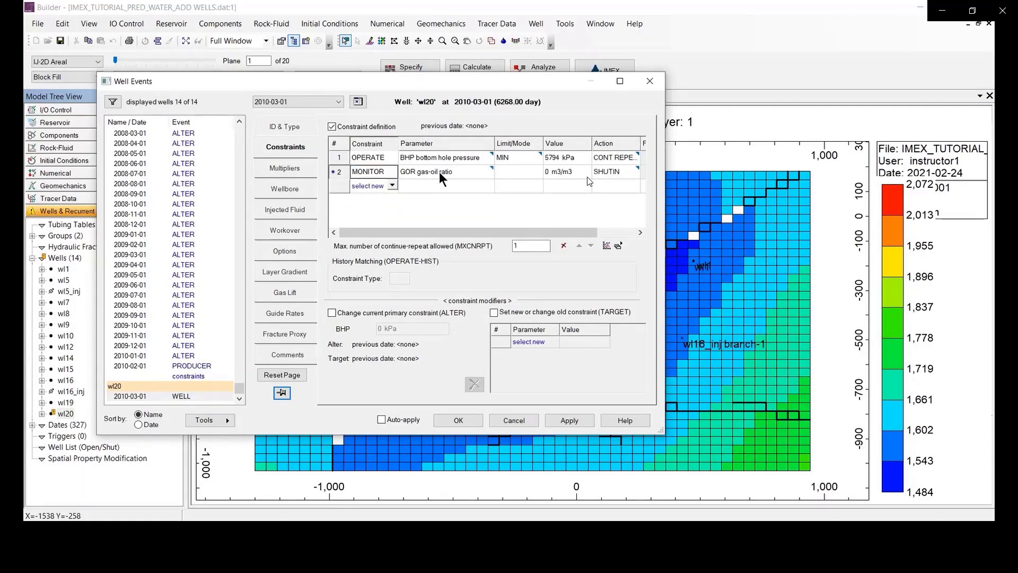
left_click(480, 170)
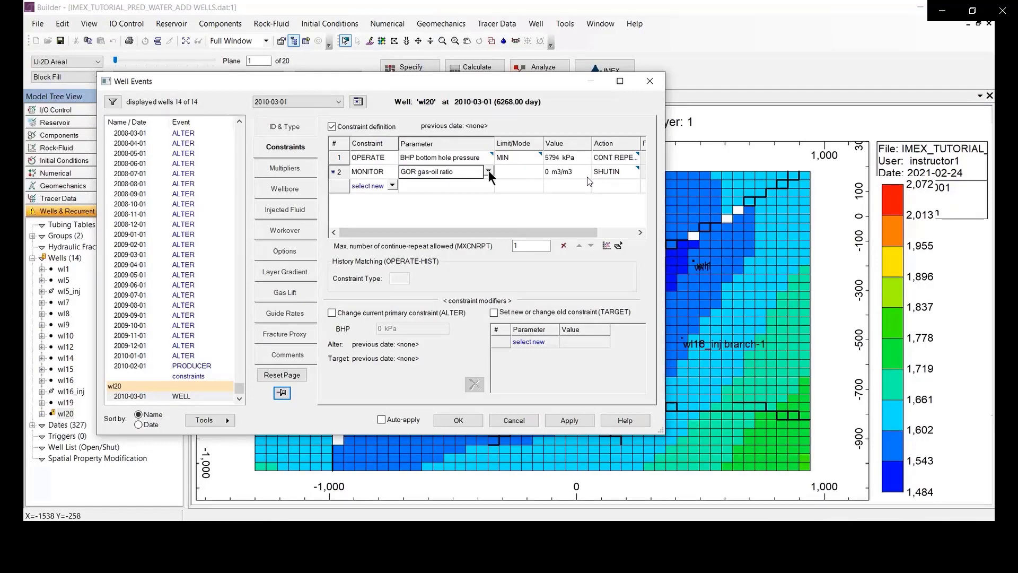
left_click(488, 170)
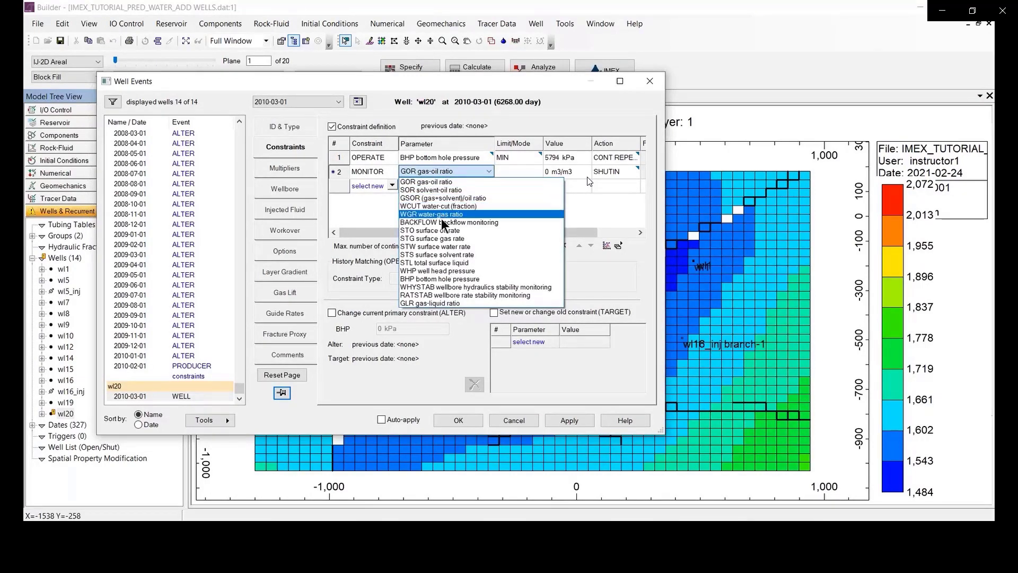
left_click(455, 231)
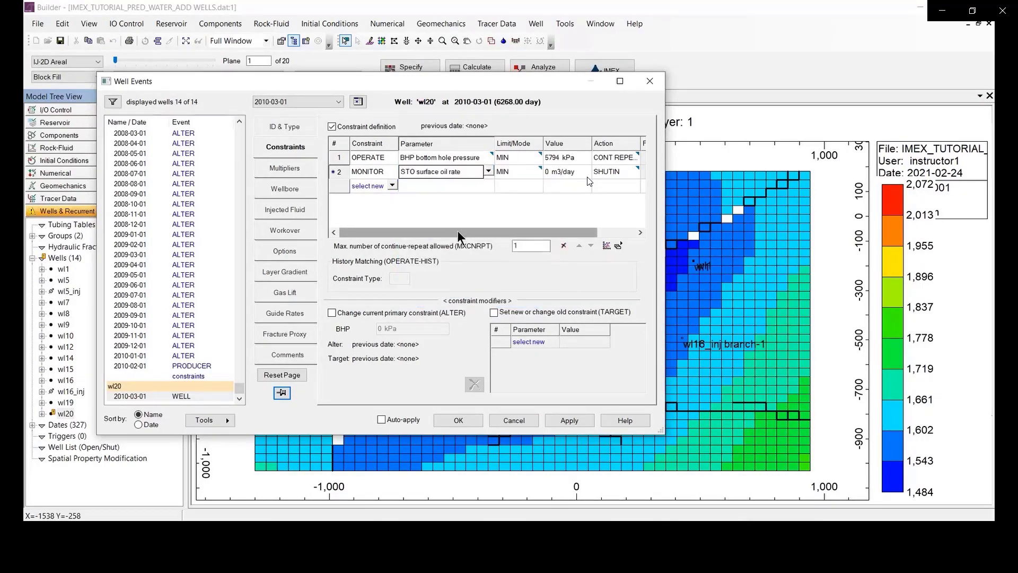
left_click(558, 173)
type("3")
key("Return")
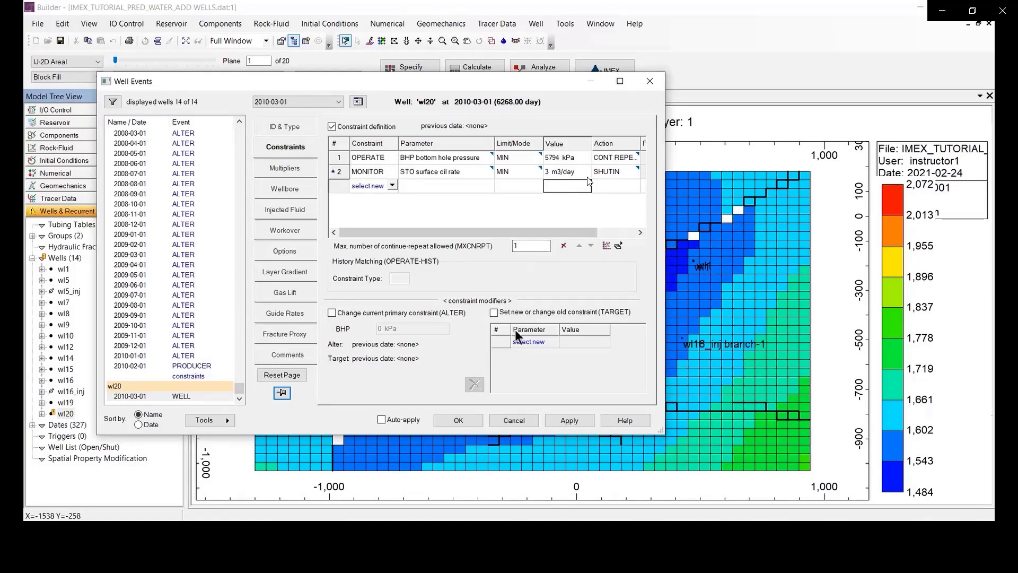
left_click(568, 420)
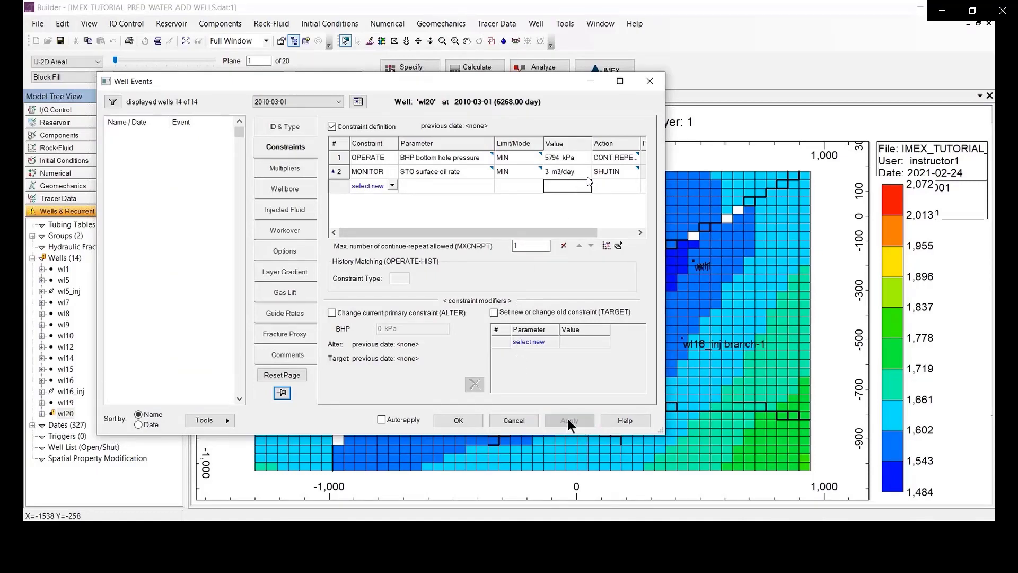
left_click(458, 418)
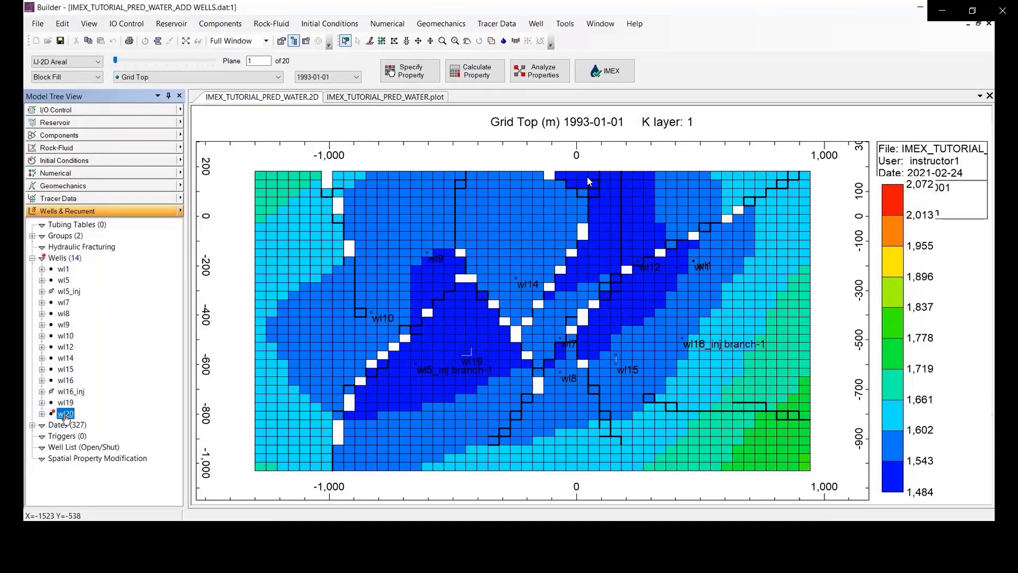
right_click(66, 419)
left_click(100, 447)
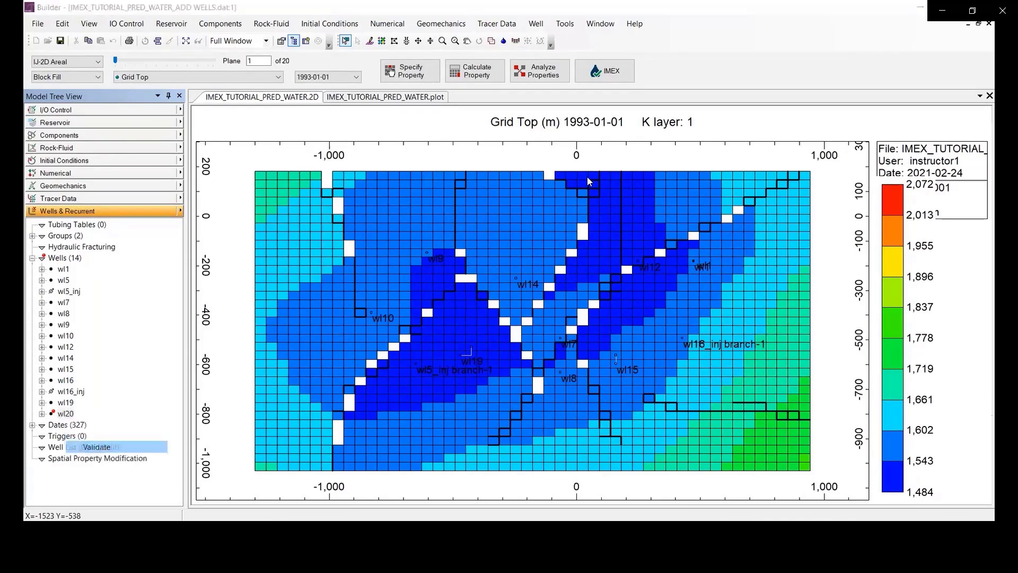
left_click_drag(466, 189, 630, 192)
left_click(684, 377)
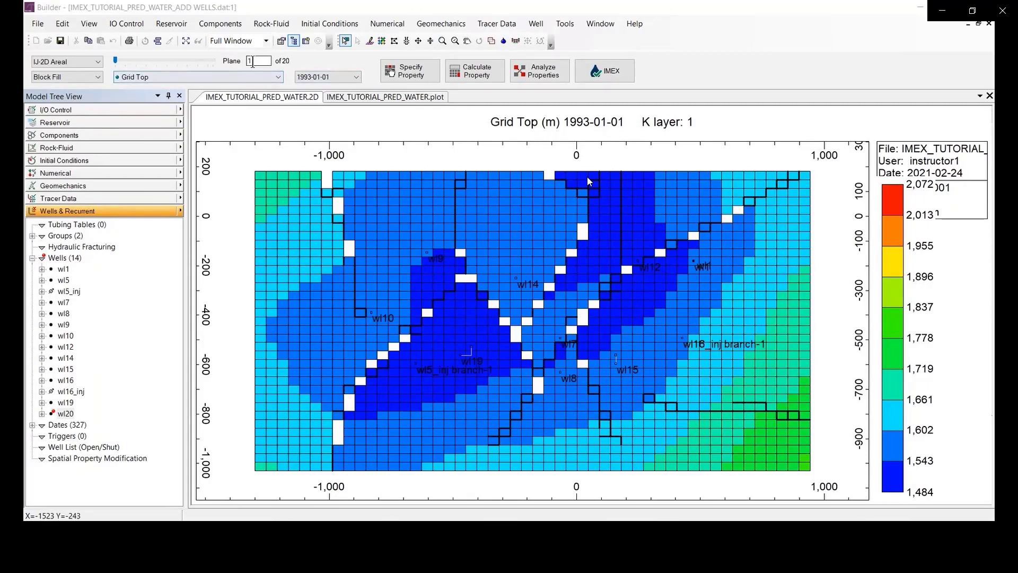
left_click(255, 61)
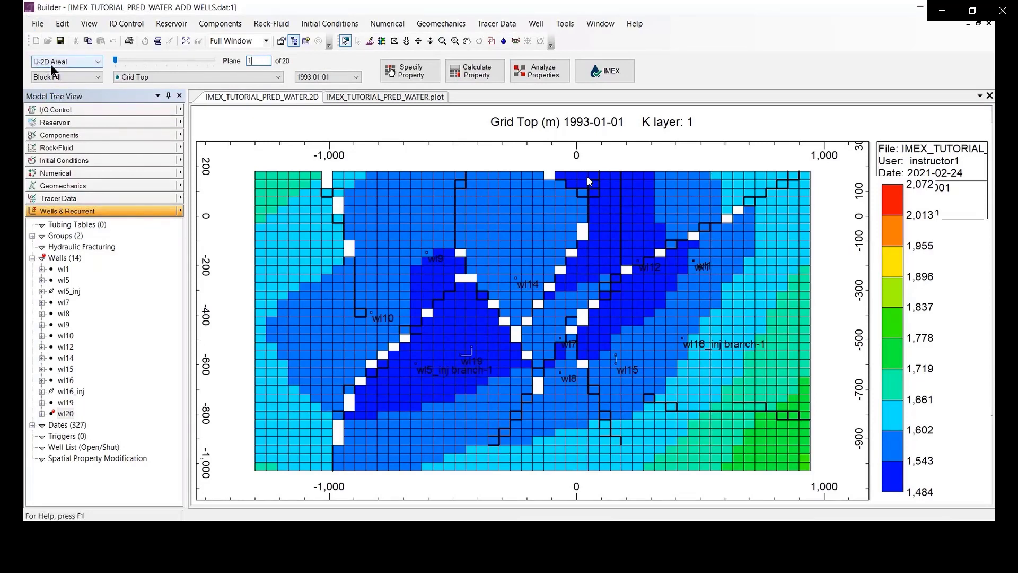
Step: Show the Permeability I property map for K layer 17
left_click(255, 61)
type("7")
key("Return")
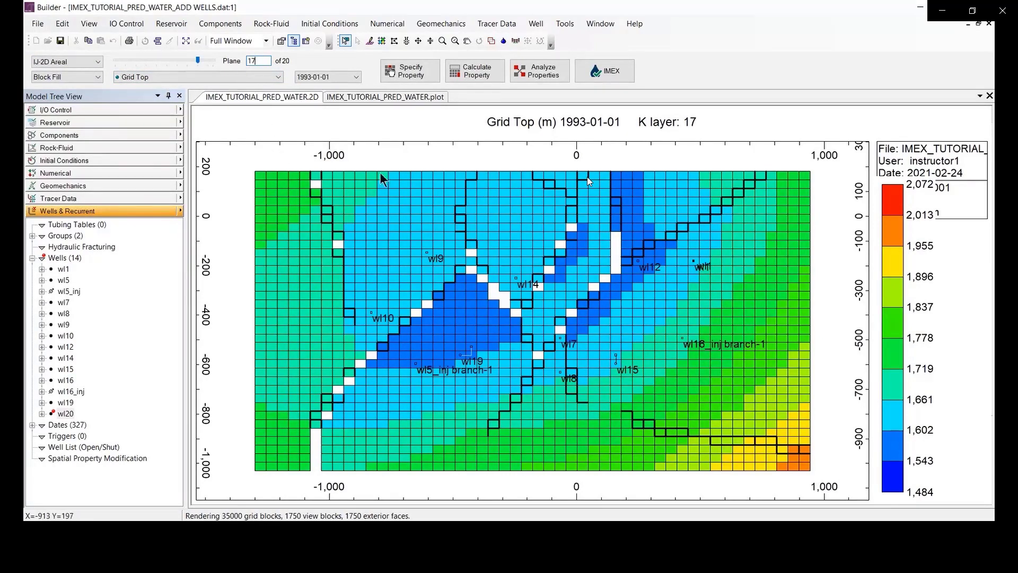
left_click(271, 78)
left_click_drag(289, 153, 290, 205)
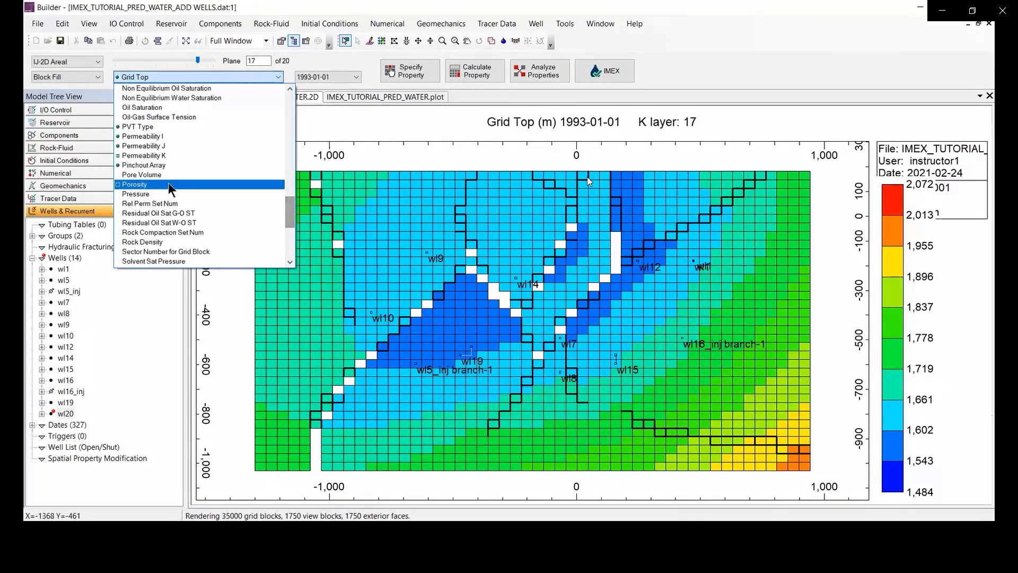
left_click(143, 130)
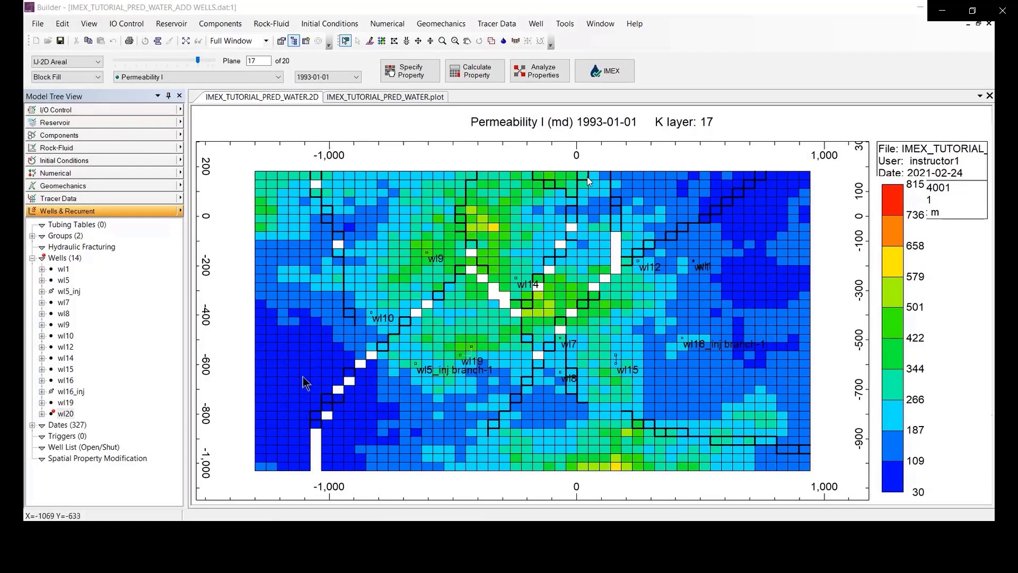
Step: Open wl20's 2010-03-01 PERF completion data at the Perforations tab, moved clear of the map
left_click(42, 414)
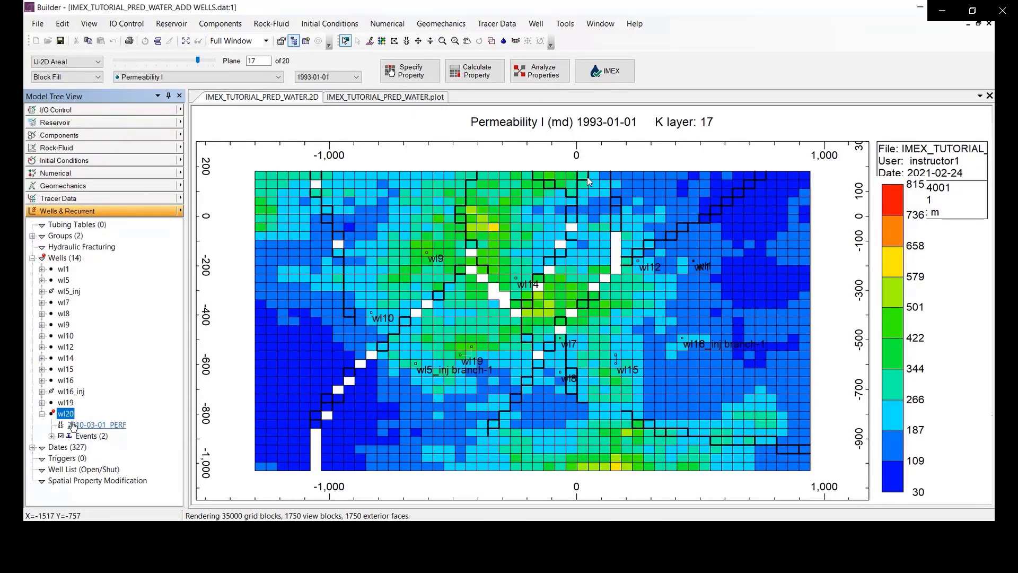
double_click(113, 425)
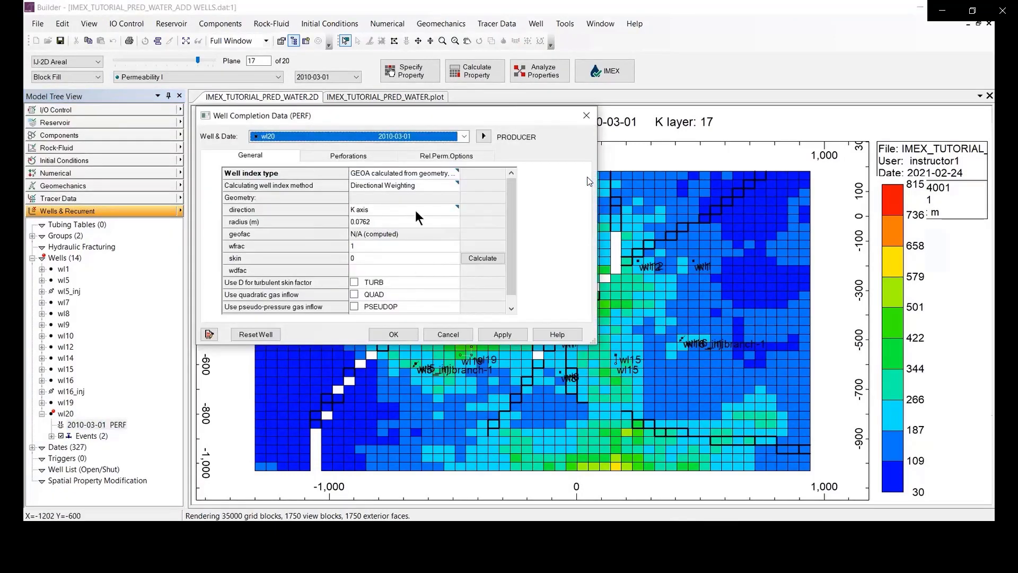
left_click_drag(414, 118, 295, 205)
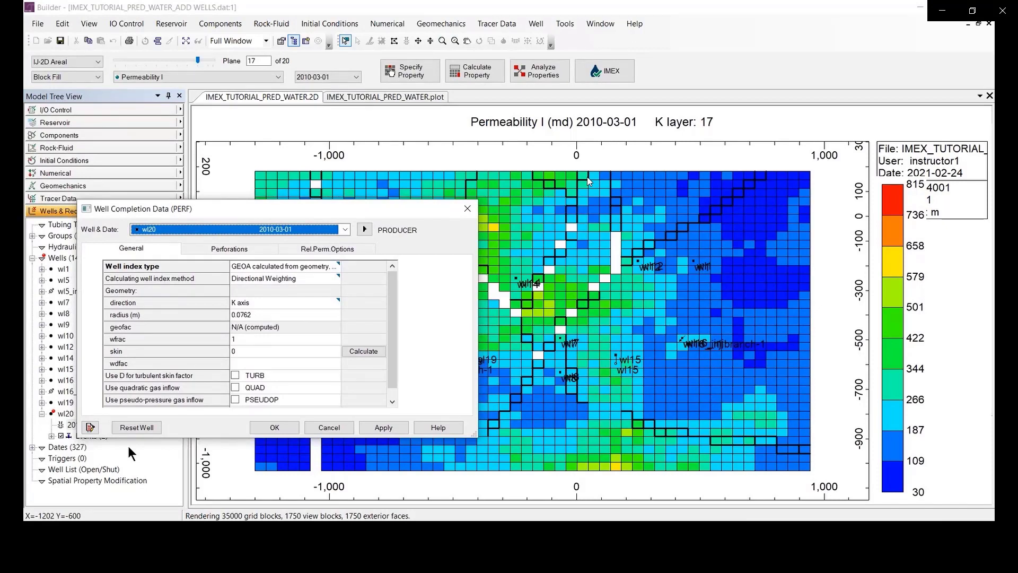
left_click(215, 251)
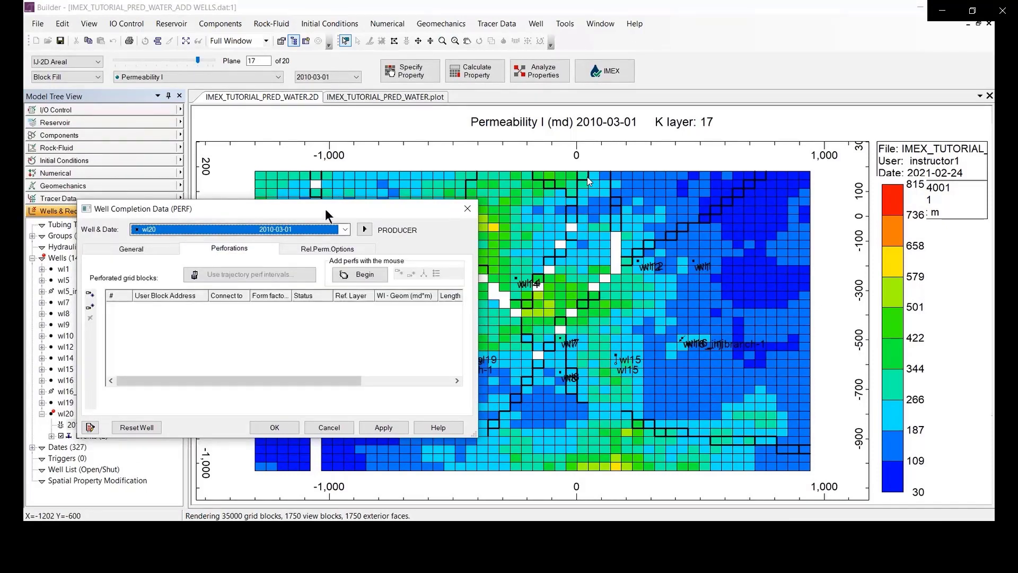
left_click_drag(325, 209, 329, 267)
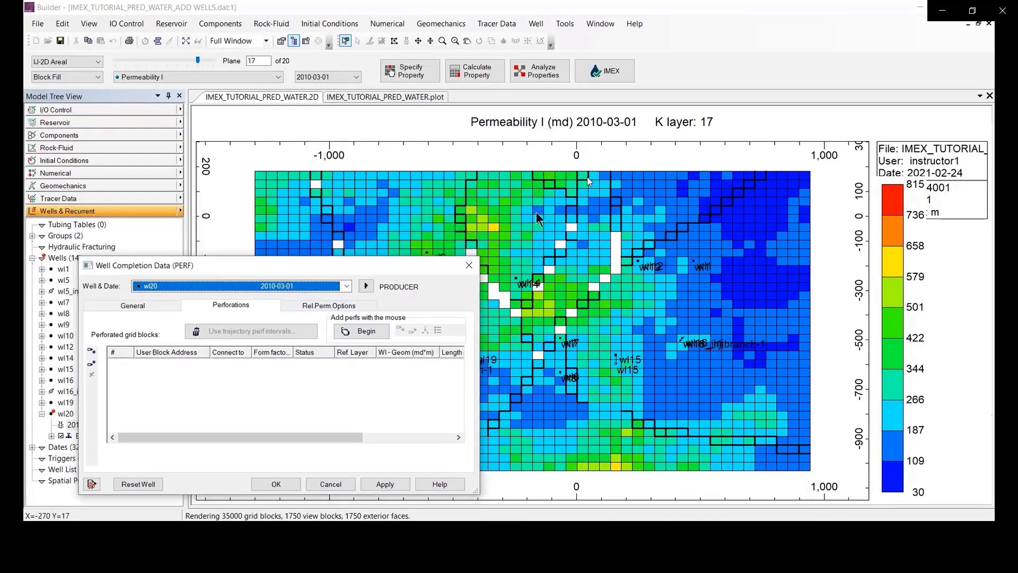
Step: Begin mouse perforation picking with 'Perforate all intermediate blocks' enabled
left_click(357, 330)
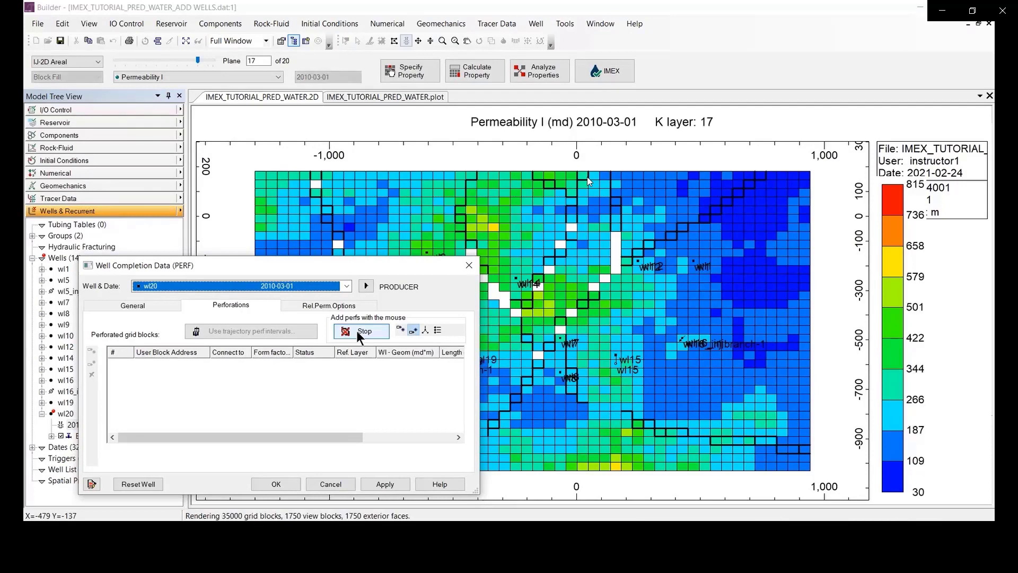
left_click(437, 330)
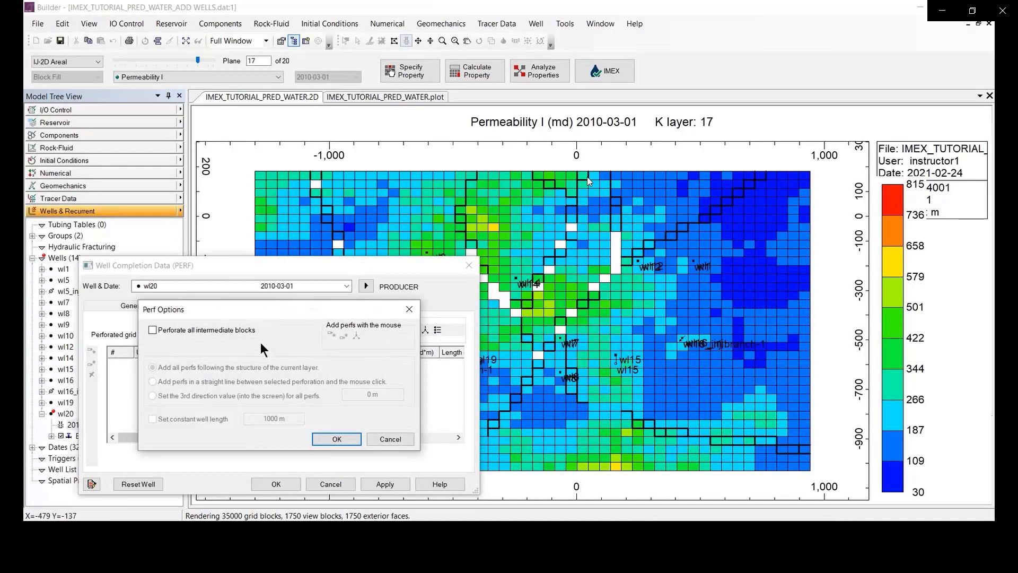
left_click(152, 329)
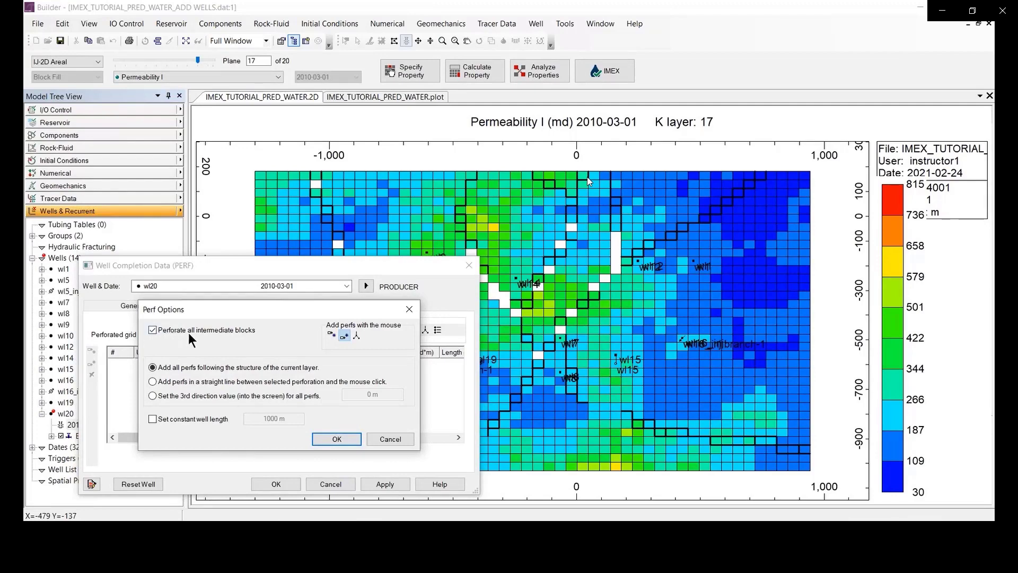
left_click(336, 438)
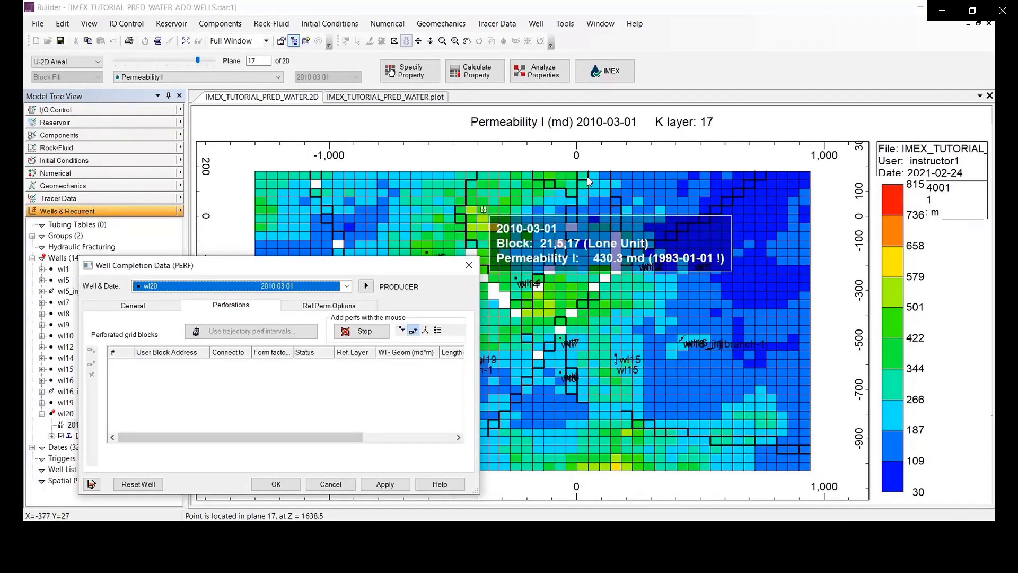
Step: Perforate blocks 21 5 17 through 28 5 17 by picking both ends, then stop picking
left_click(484, 209)
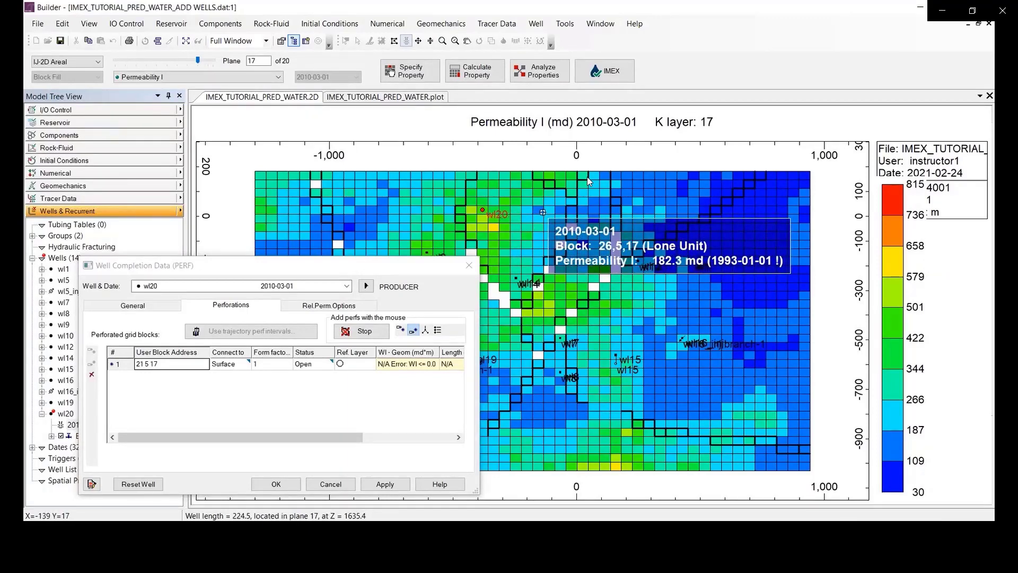
left_click(562, 210)
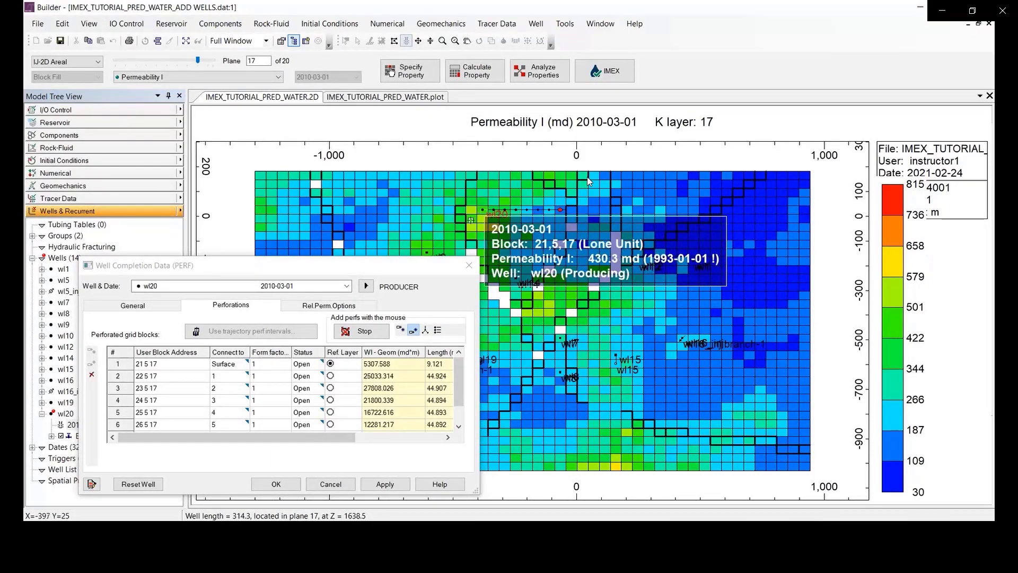
left_click_drag(381, 269, 376, 184)
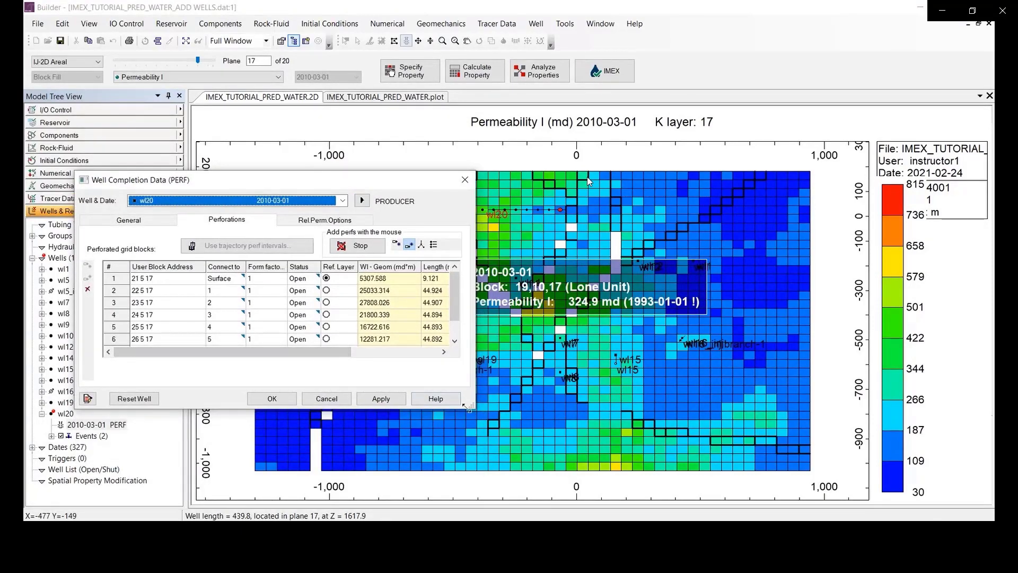
left_click_drag(471, 405, 496, 483)
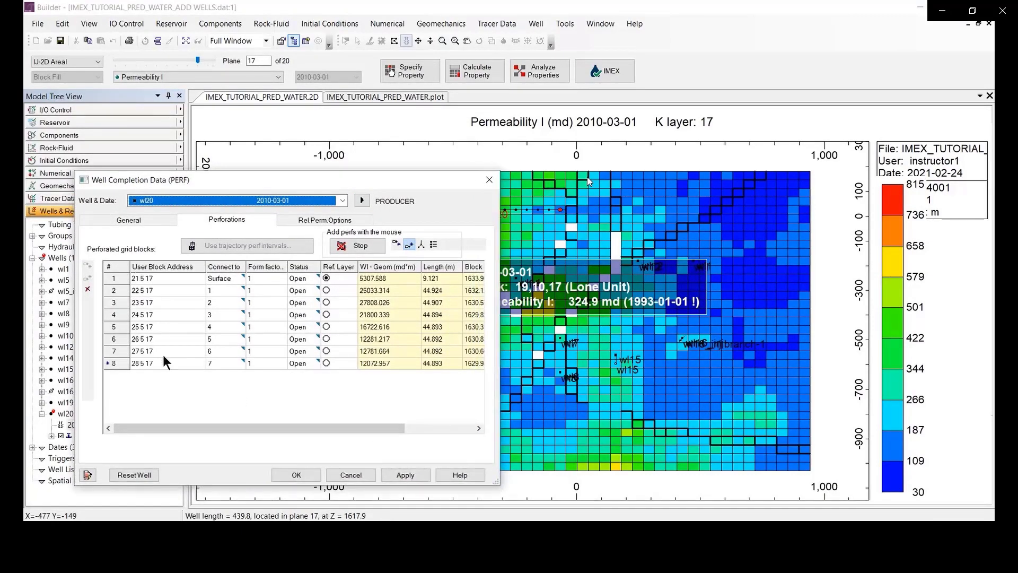
left_click(358, 245)
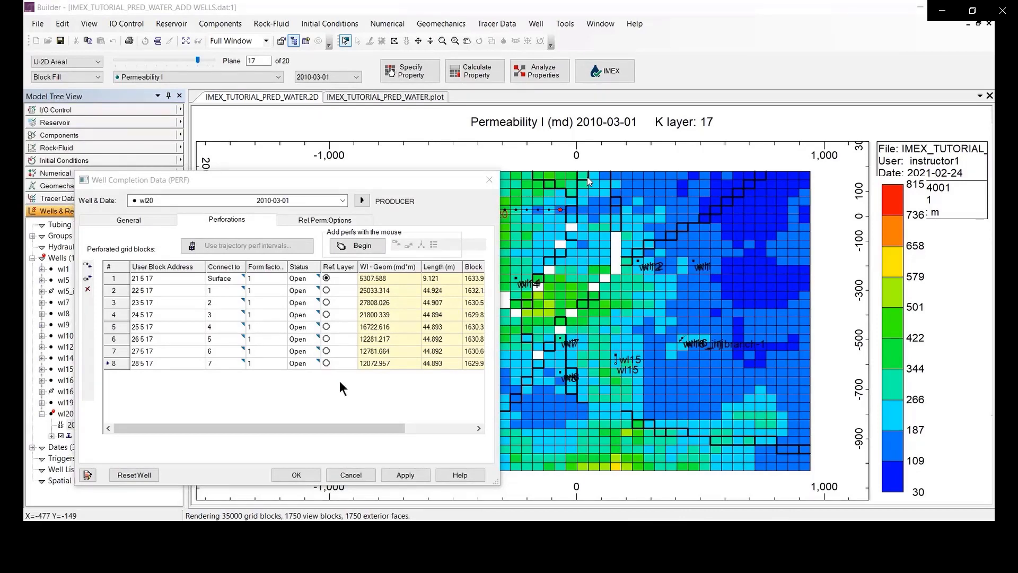
Step: Set wl20's well direction to I axis, accept the completion data, and switch to IK-2D X-Sec view
left_click(139, 221)
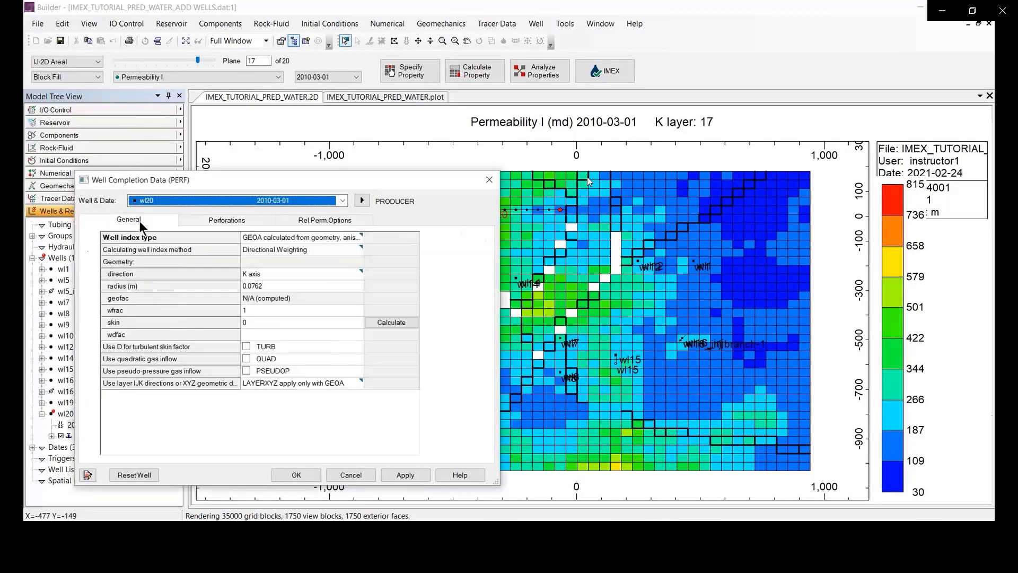
left_click(253, 274)
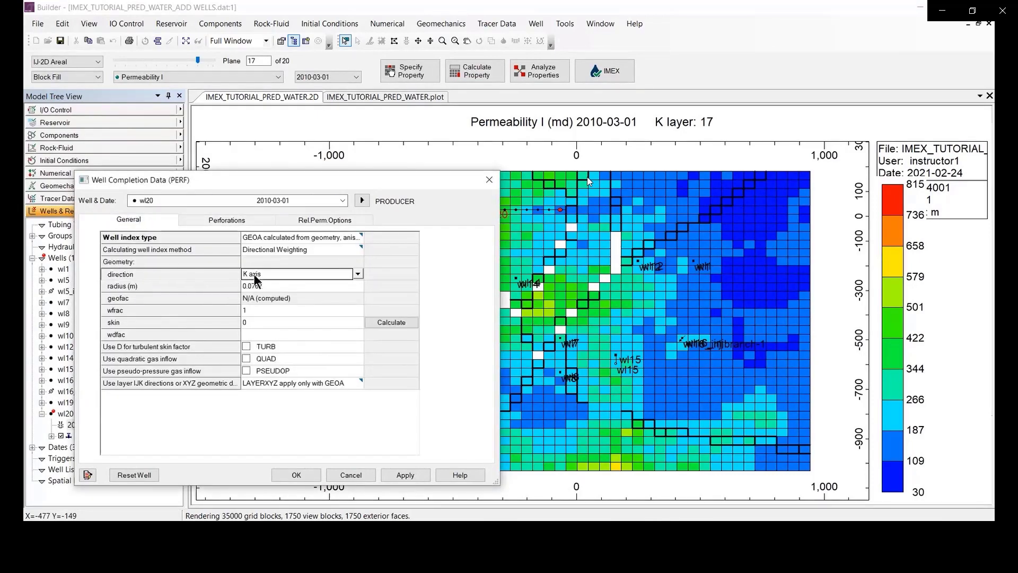
left_click(356, 275)
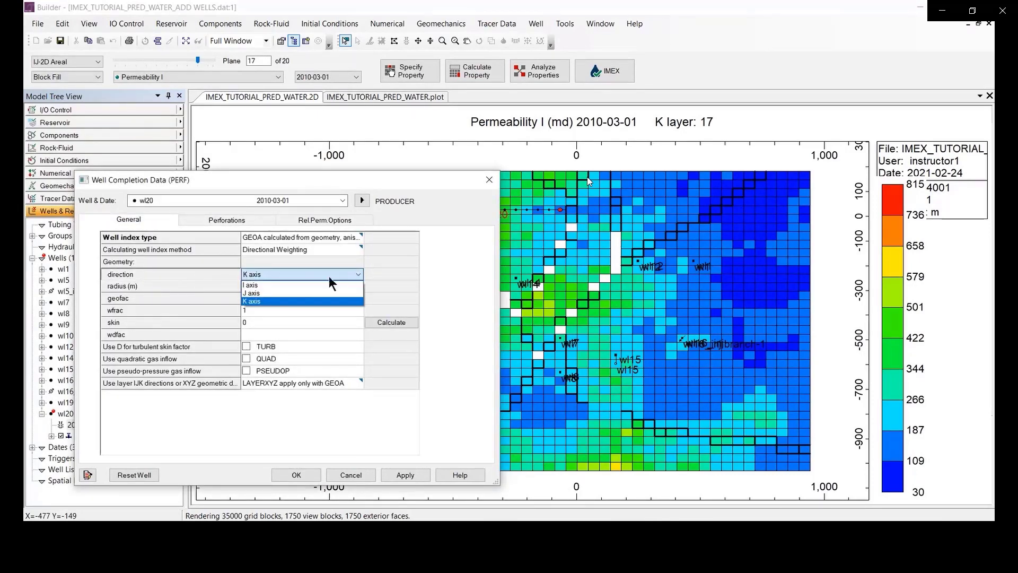
left_click(289, 283)
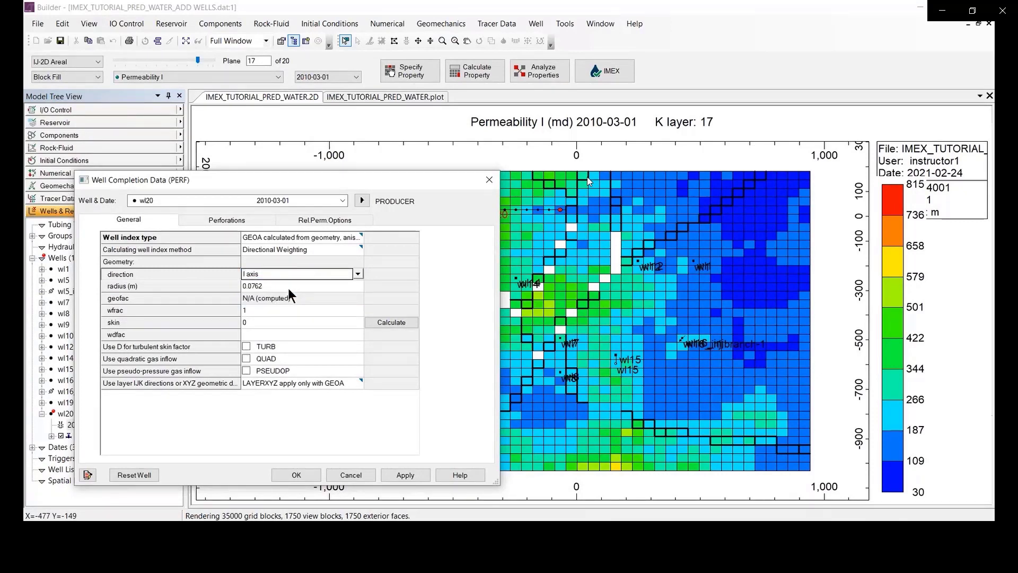
left_click(400, 475)
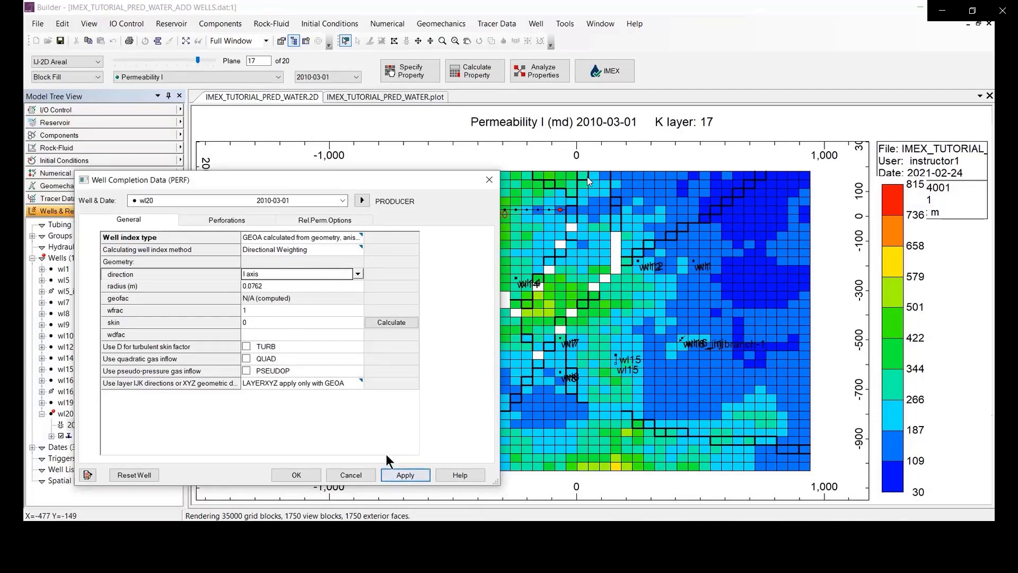
left_click(292, 475)
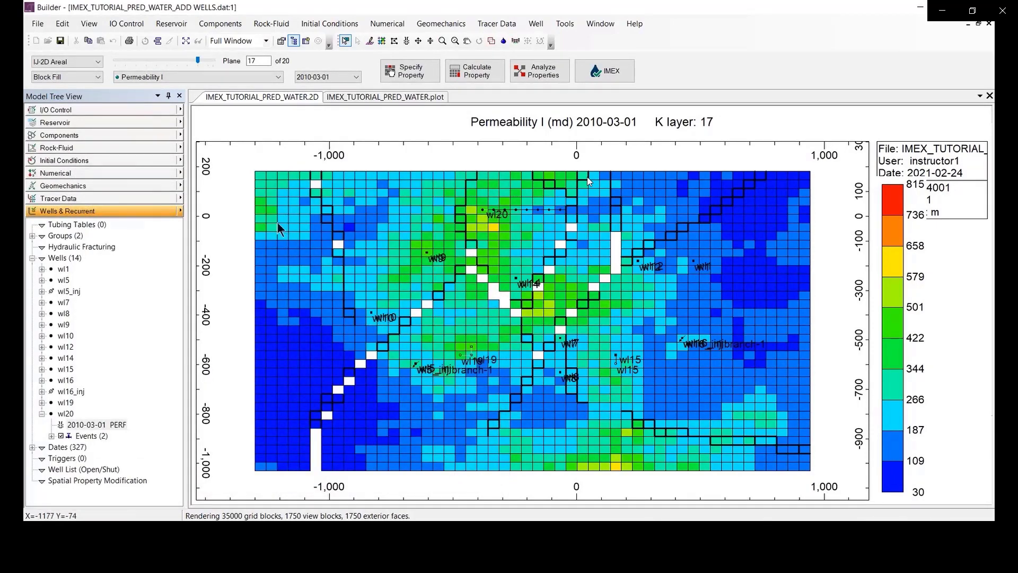
left_click(80, 59)
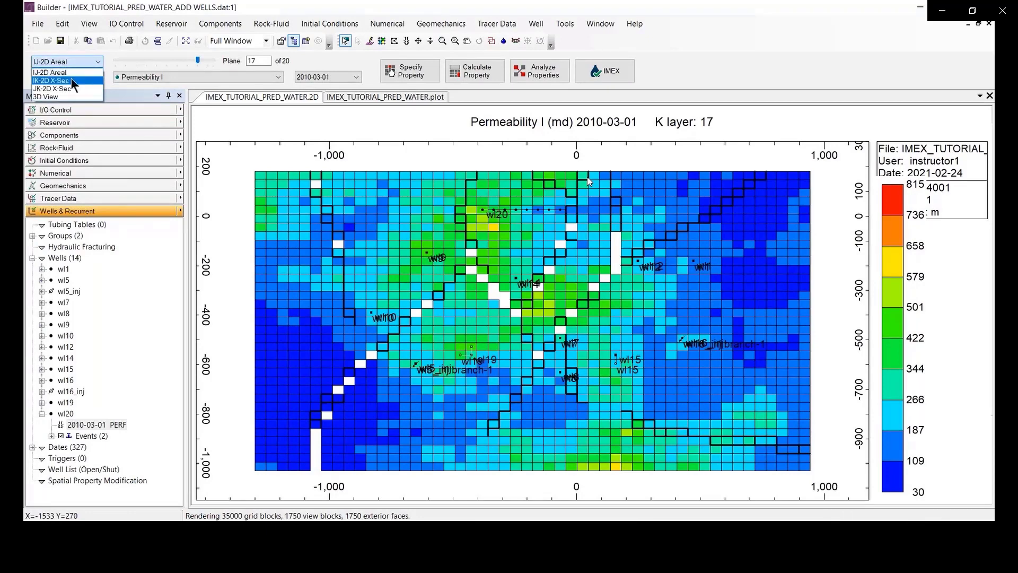
left_click(69, 79)
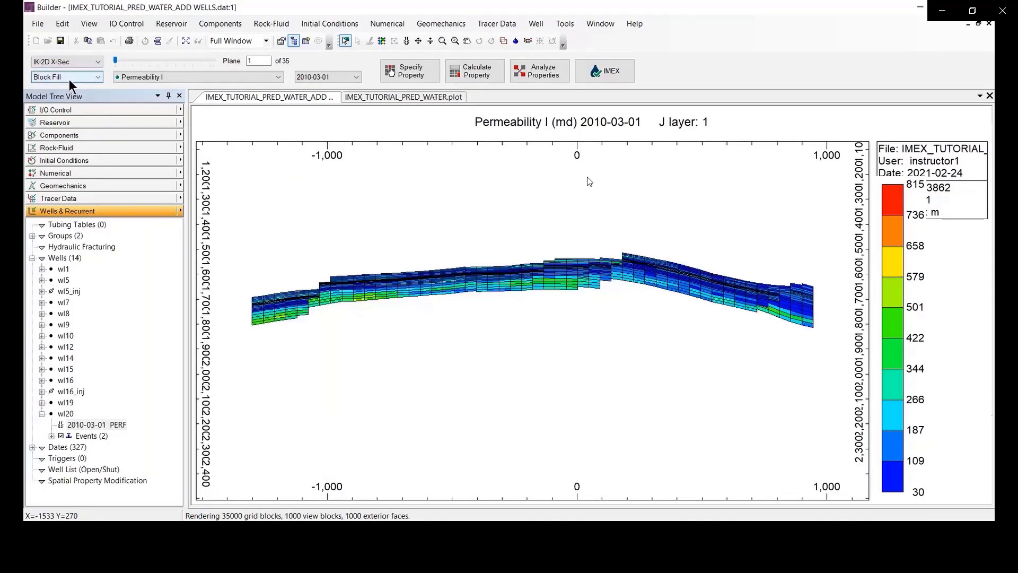